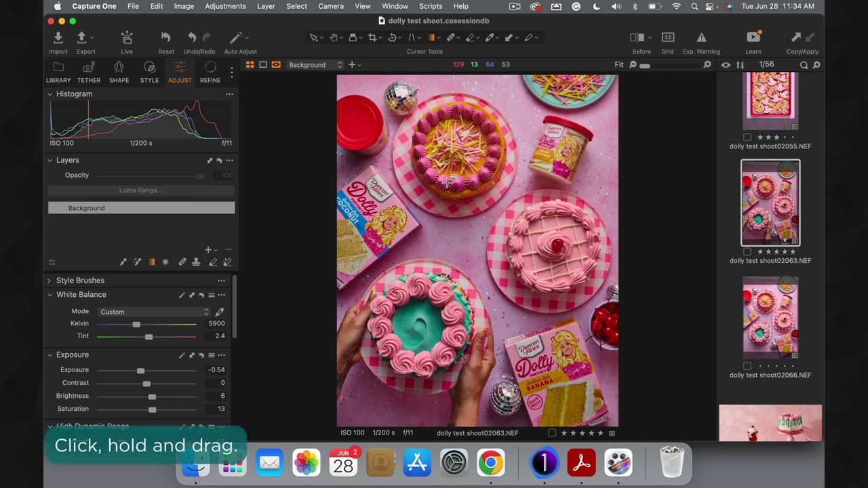
Drag a linear gradient across the photo to create Adjustment Layer 1, then rotate it to an angle.
left_click(369, 207)
left_click_drag(370, 207, 505, 165)
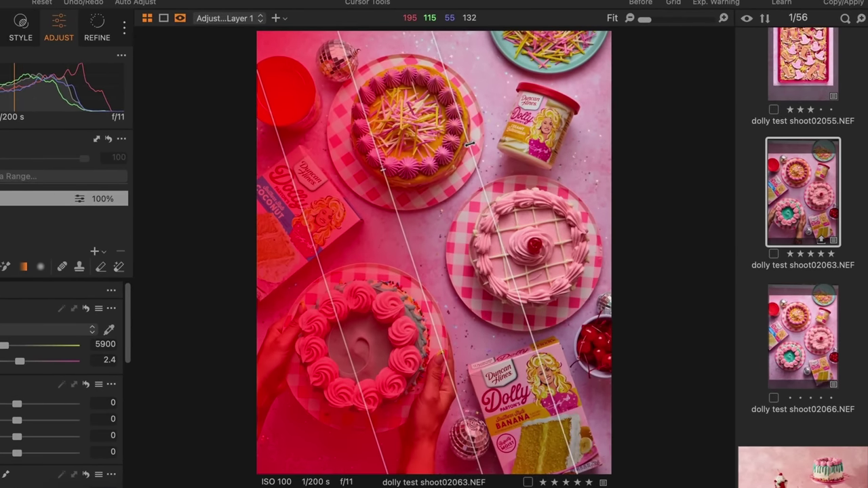
left_click_drag(468, 143, 463, 132)
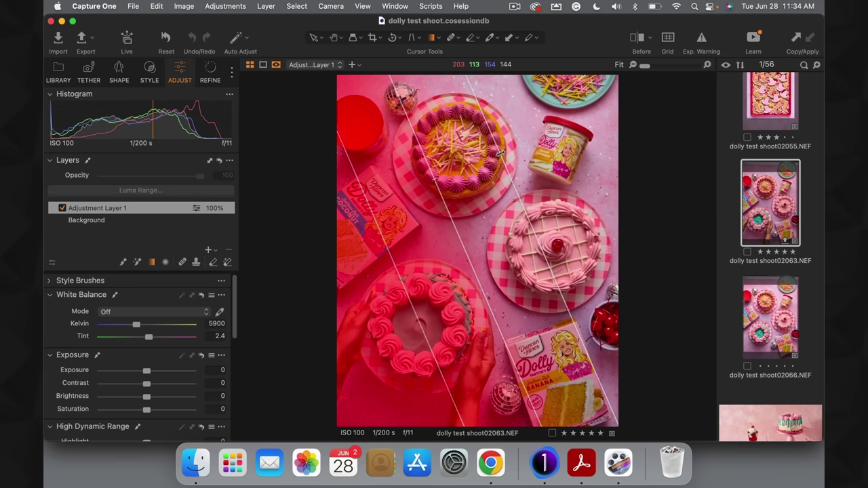
left_click_drag(500, 153, 371, 98)
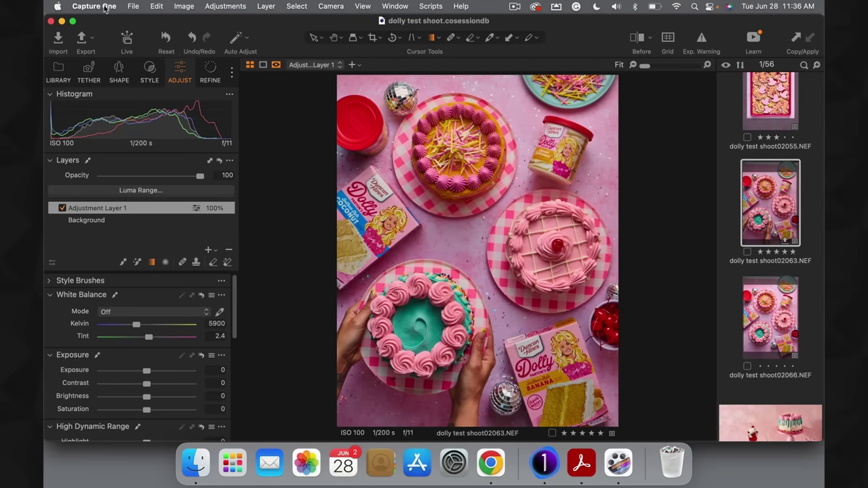
left_click(106, 7)
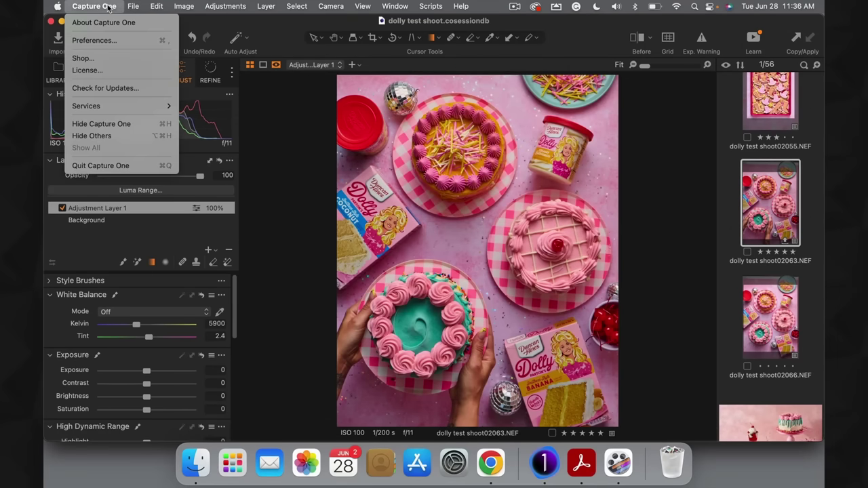
left_click(96, 40)
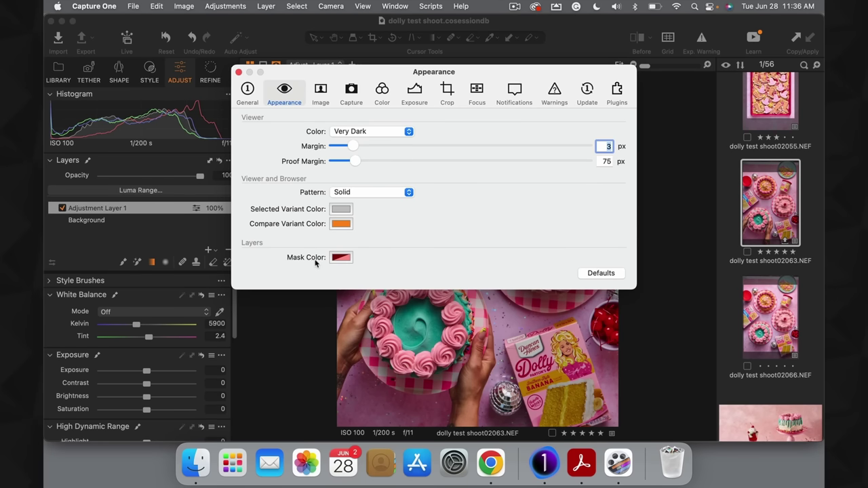
left_click(339, 258)
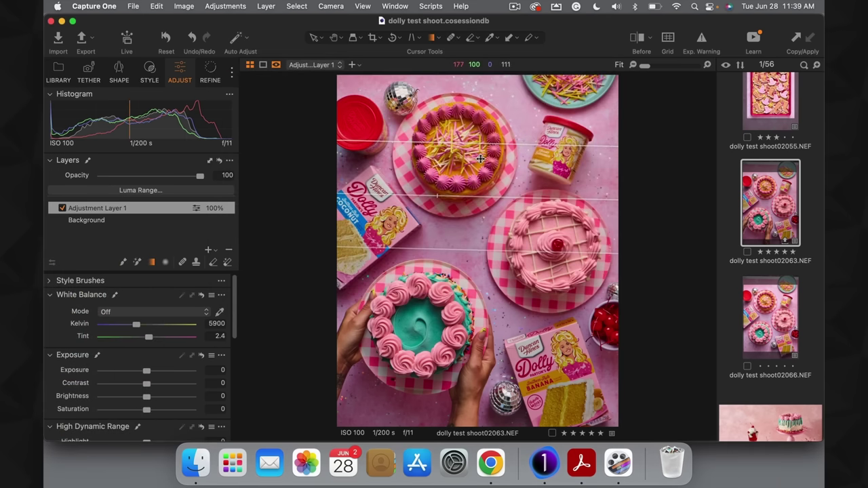
With the mask overlay shown, reposition the gradient's top edge so it fades across the photo's middle.
key("m")
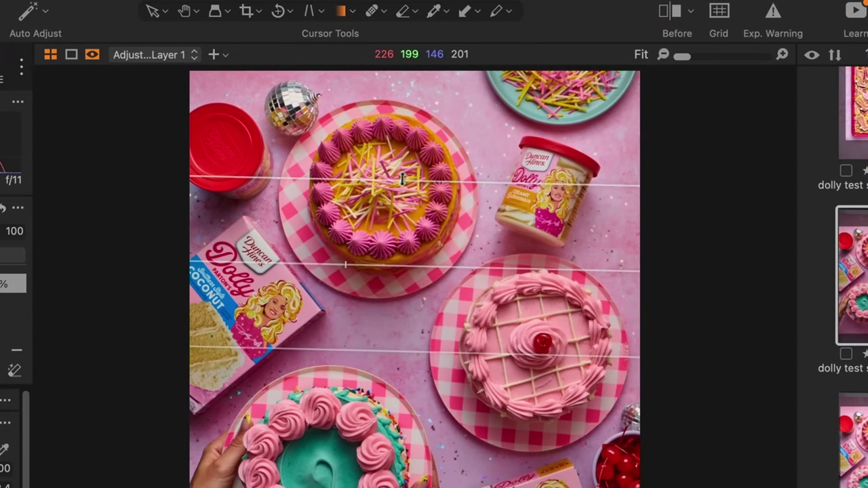
left_click_drag(402, 178, 410, 95)
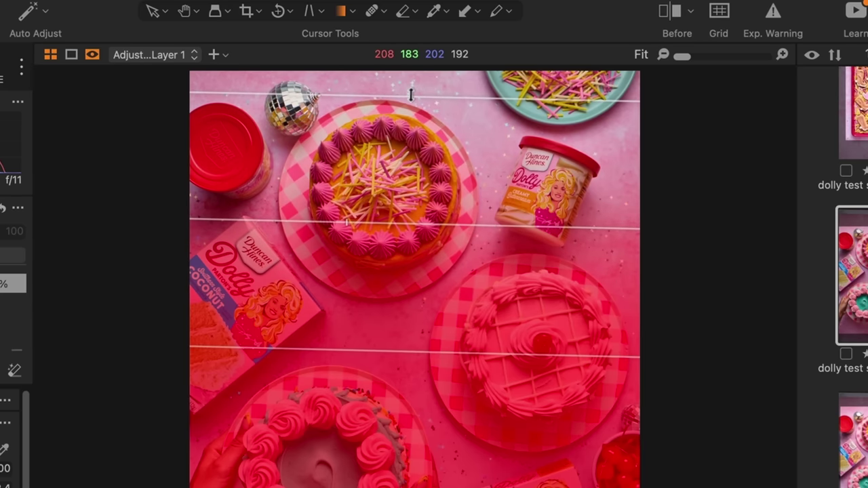
left_click_drag(410, 95, 417, 183)
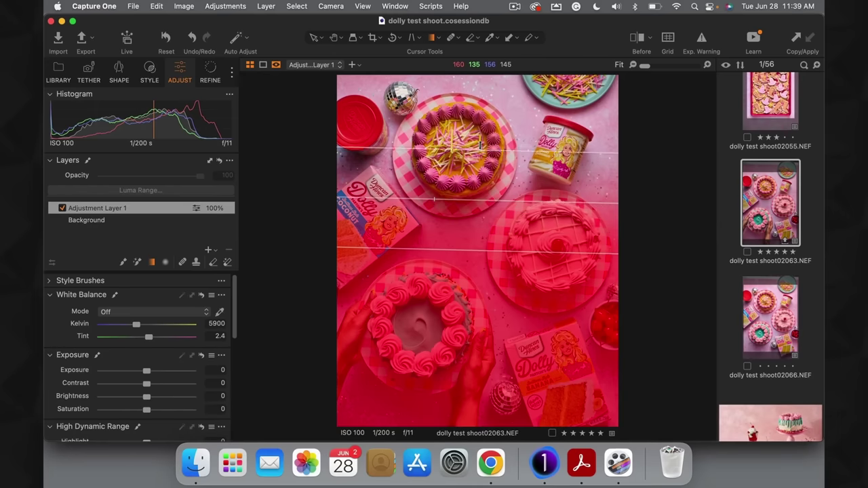
left_click_drag(480, 144, 480, 126)
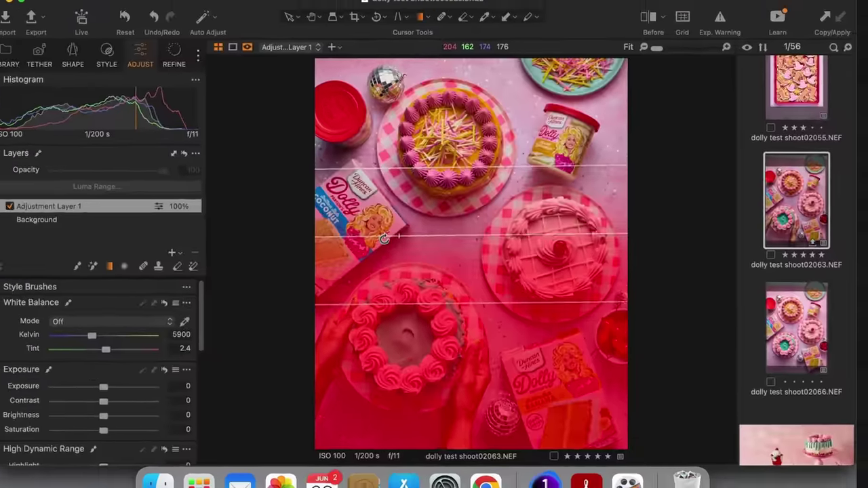
Angle the gradient diagonally upper left to lower right, shift it, and raise its top edge for a wider fade.
mouse_move(316, 244)
left_mouse_down()
mouse_move(339, 224)
mouse_move(315, 244)
left_mouse_up()
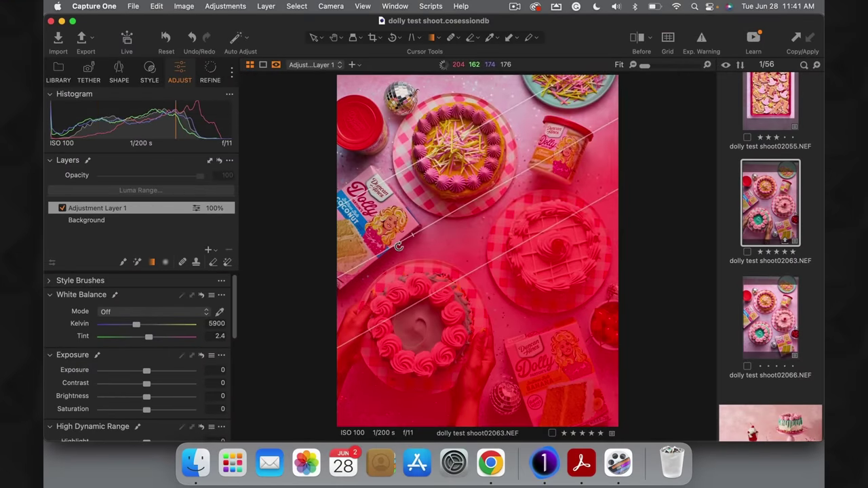
left_click_drag(399, 246, 369, 227)
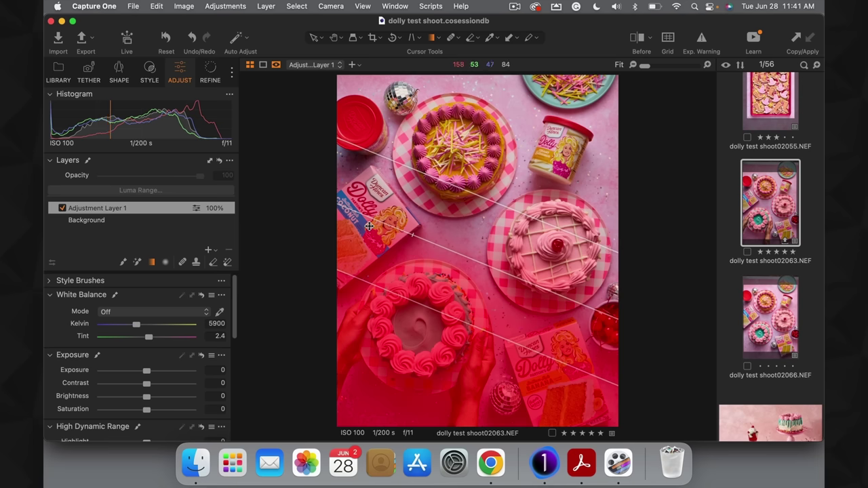
left_click_drag(369, 226, 369, 226)
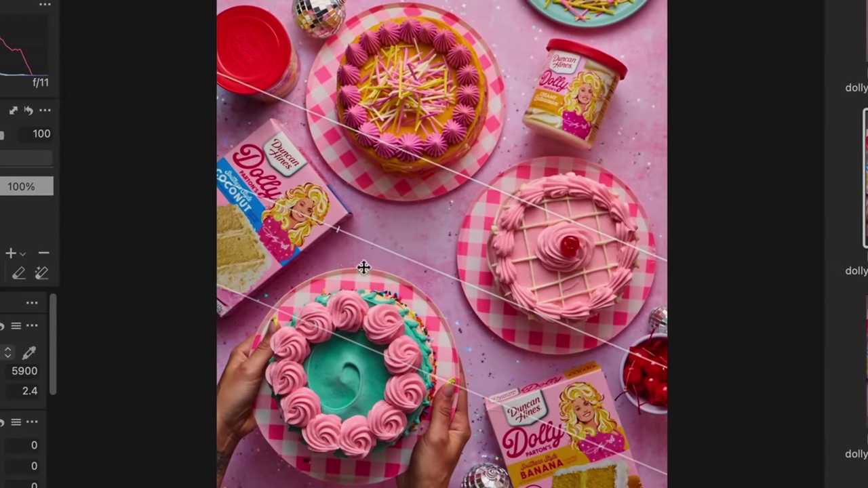
left_click_drag(337, 260, 323, 286)
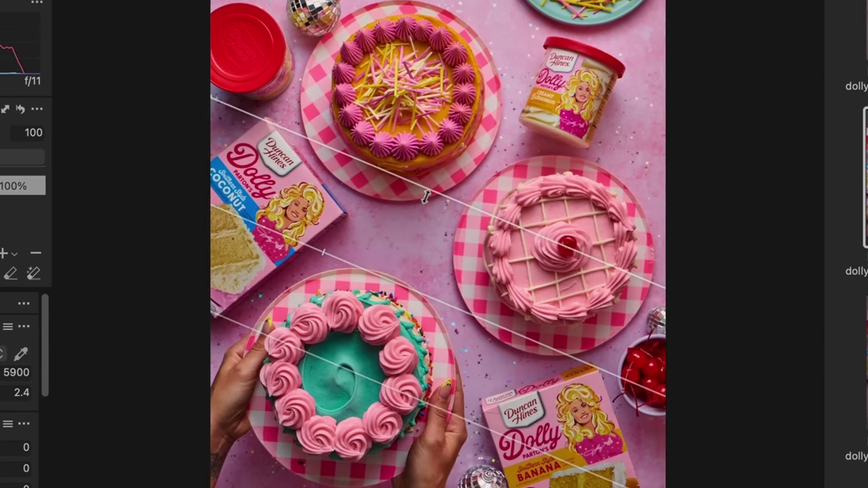
left_click_drag(426, 197, 443, 132)
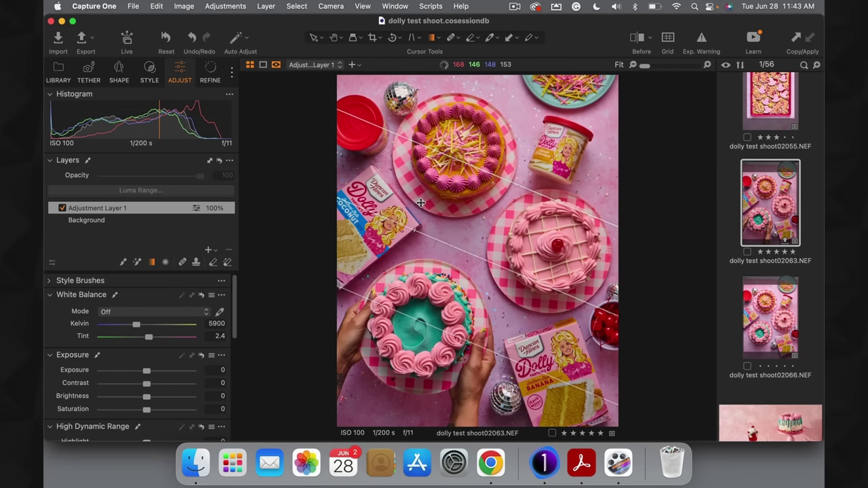
left_click_drag(421, 202, 417, 210)
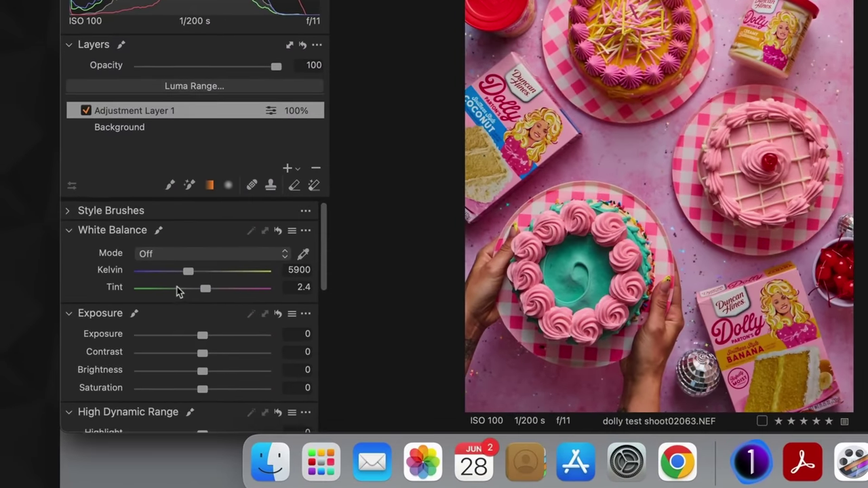
Raise Adjustment Layer 1's Exposure to 0.3, toggling the layer off and on to compare.
scroll(128, 339, "down", 1)
scroll(178, 292, "down", 2)
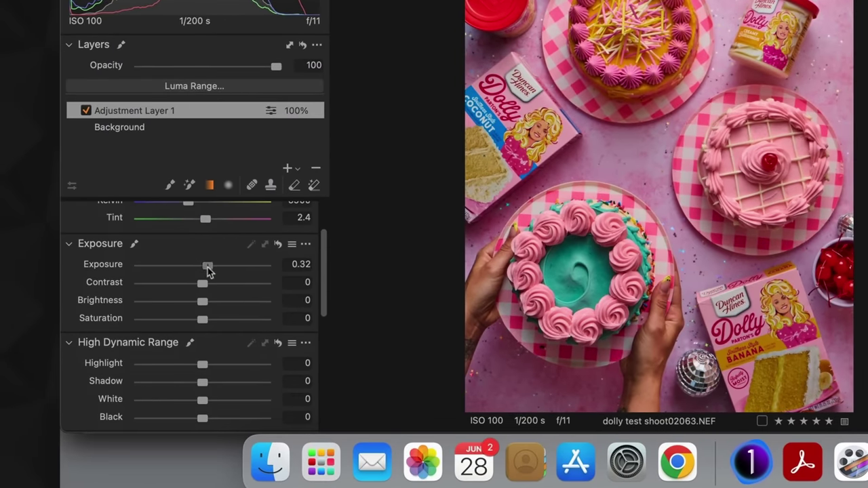
left_click_drag(208, 271, 215, 273)
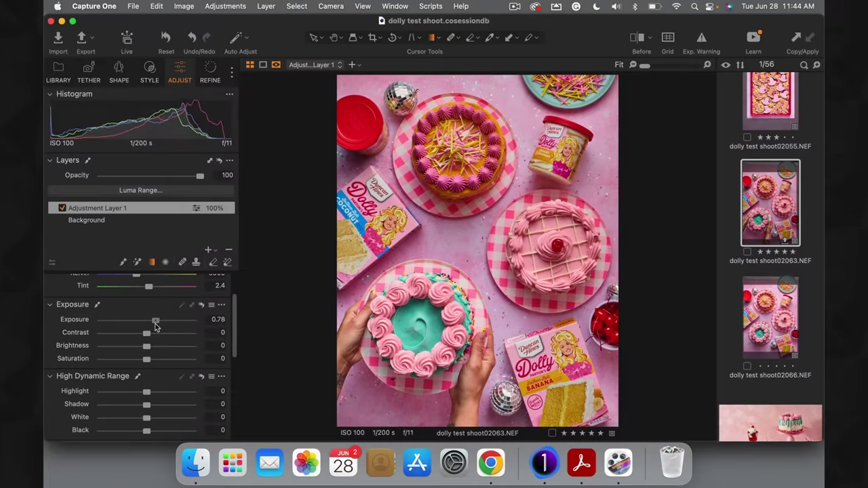
mouse_move(156, 326)
left_mouse_down()
mouse_move(170, 324)
mouse_move(152, 330)
left_mouse_up()
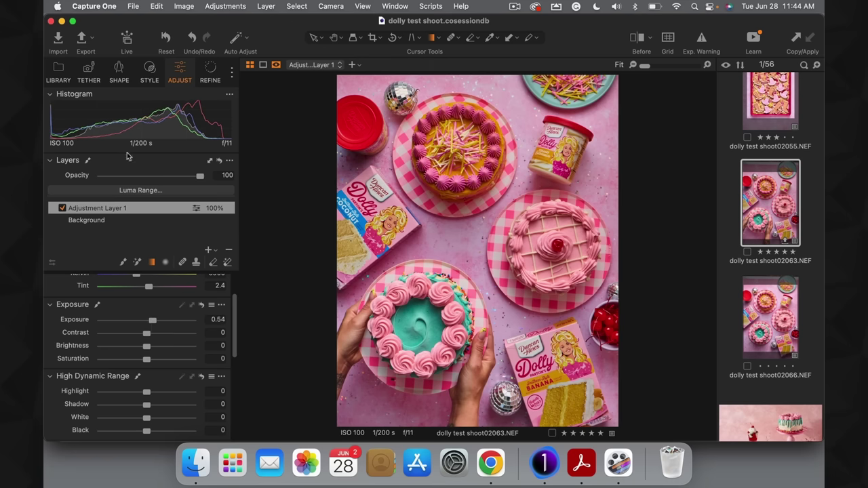
left_click(62, 208)
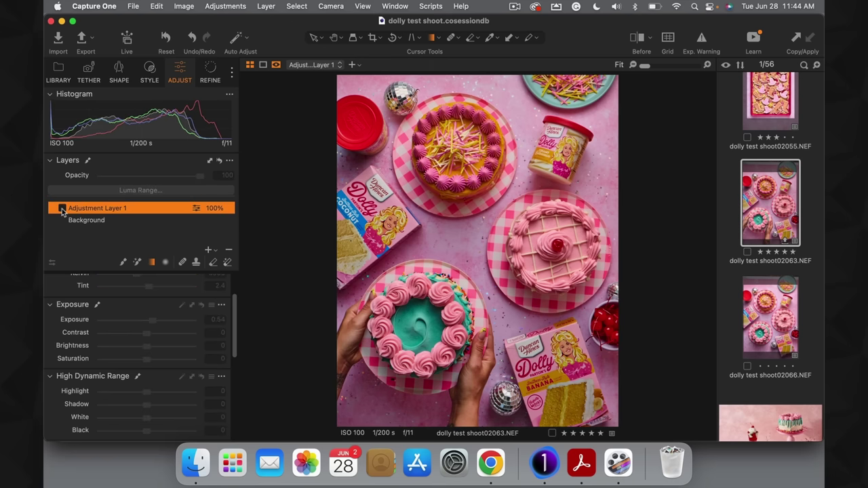
left_click(61, 208)
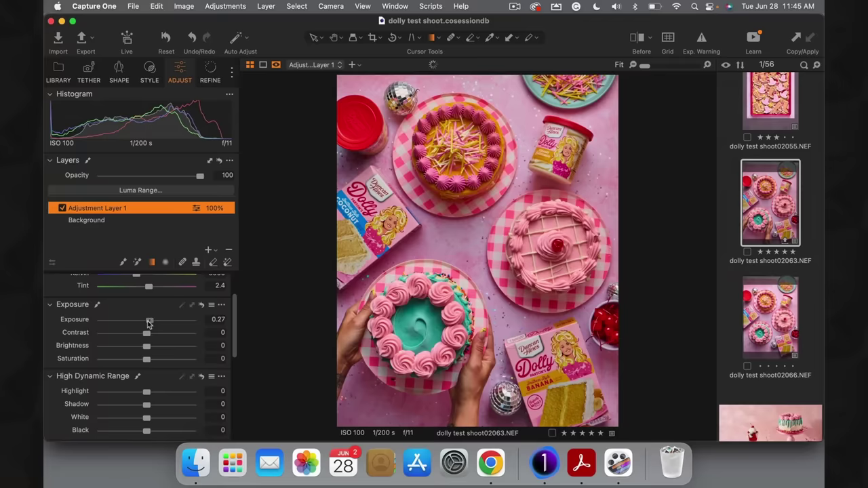
left_click_drag(149, 324, 150, 324)
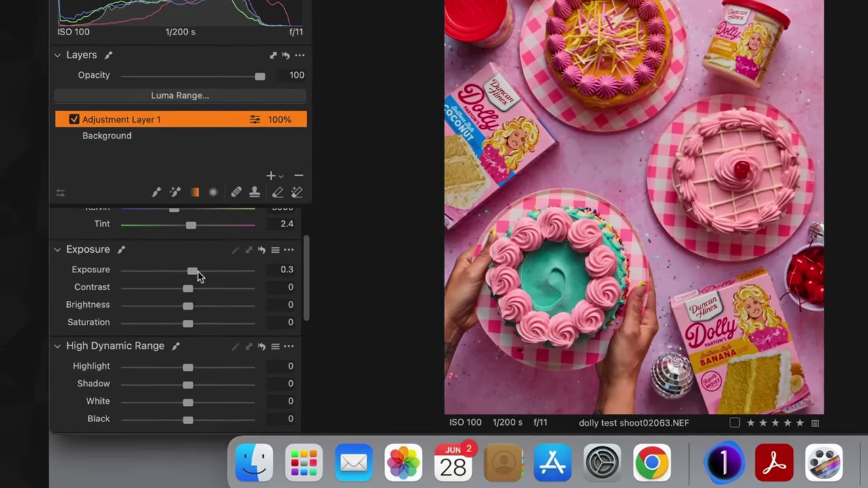
scroll(149, 324, "down", 2)
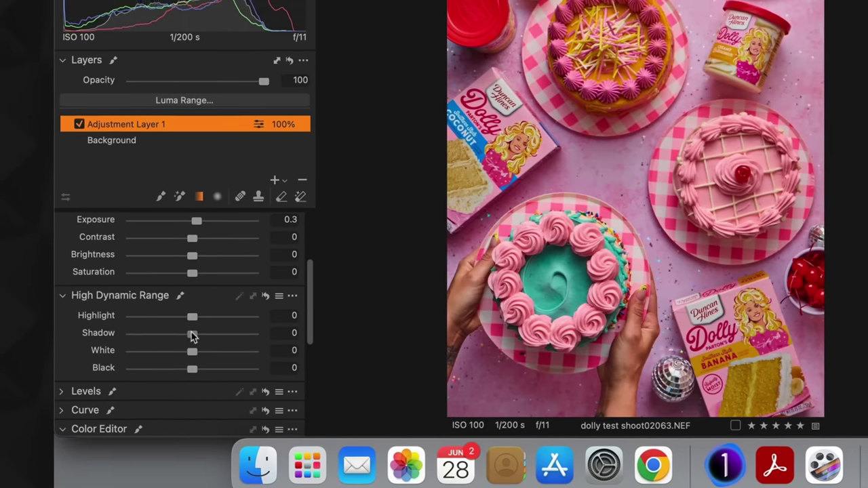
Lift the HDR Shadow slider to 22 and reveal the layer's gradient mask on the photo.
left_click_drag(192, 332, 158, 375)
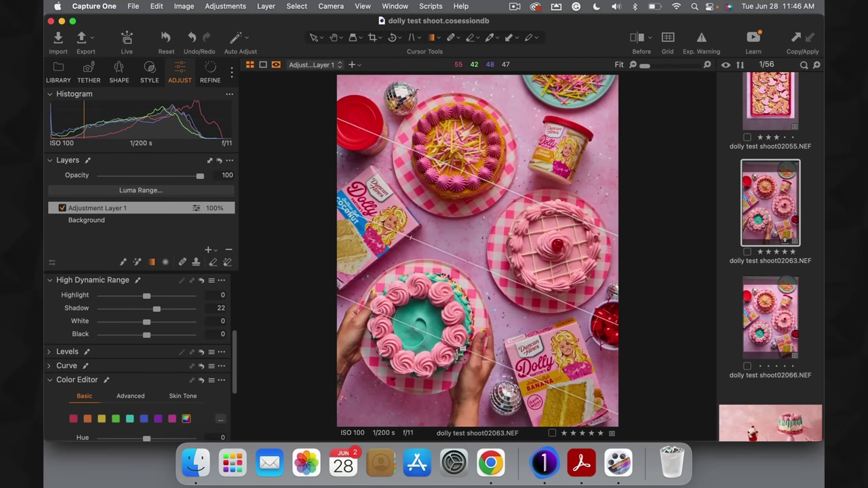
left_click(424, 266)
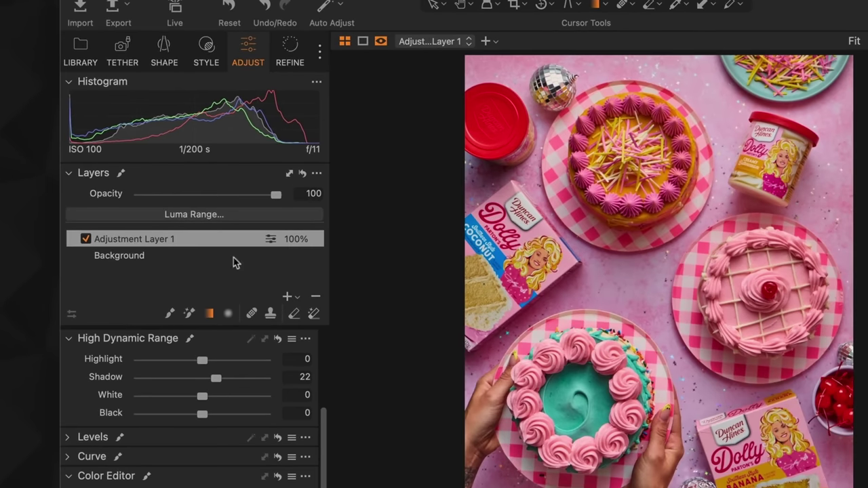
Switch to the Erase Mask tool and brush away part of the gradient mask on the photo.
left_click(296, 316)
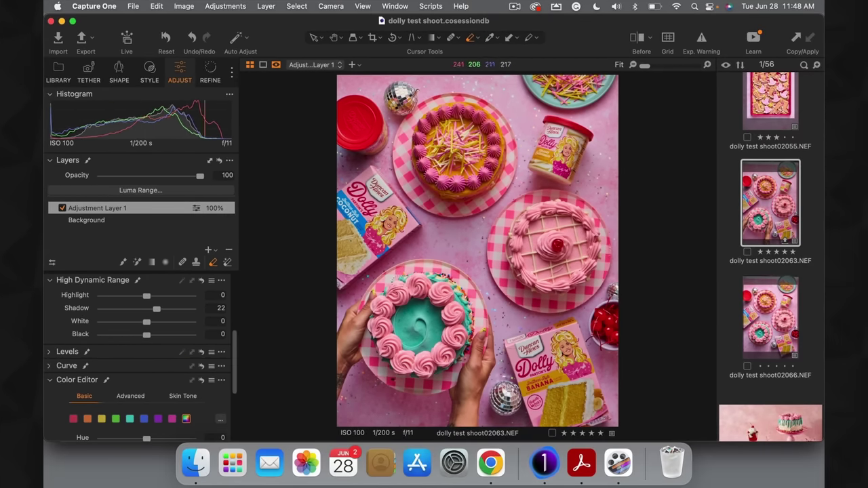
left_click_drag(425, 249, 425, 204)
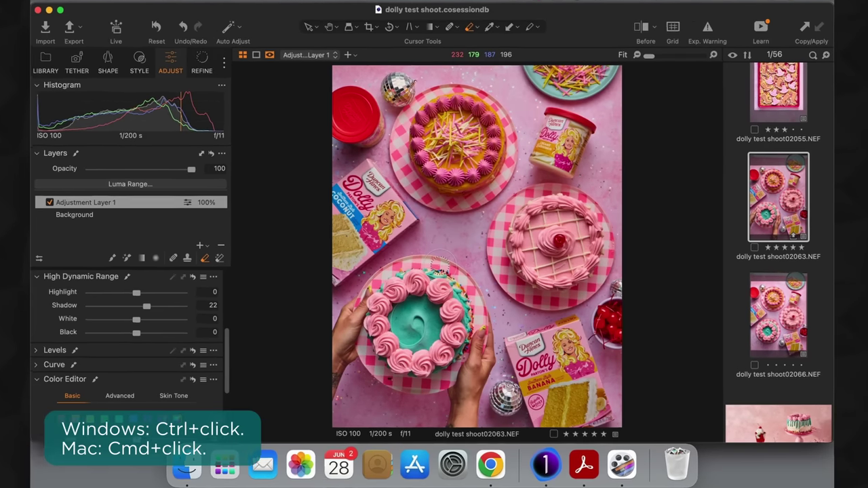
In Eraser Settings, set size 217 and hardness 17, lower the opacity, and reduce flow to 37.
right_click(443, 271)
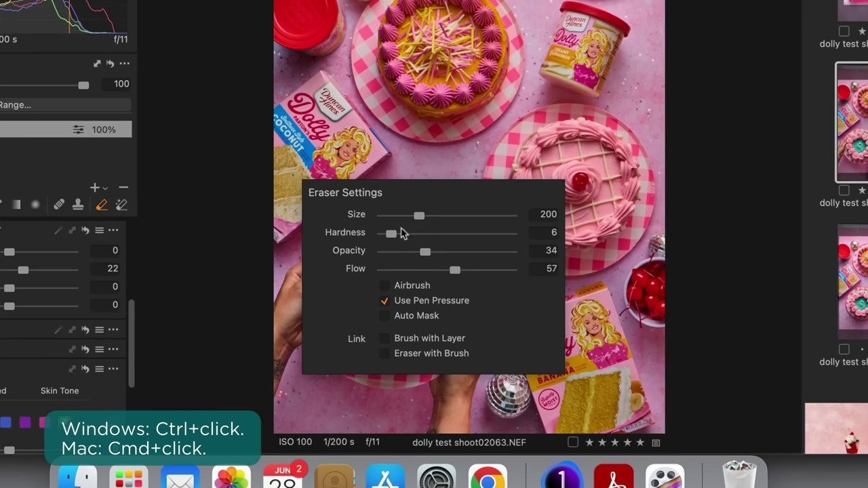
mouse_move(420, 216)
left_mouse_down()
mouse_move(410, 215)
mouse_move(421, 215)
mouse_move(405, 232)
mouse_move(424, 233)
mouse_move(388, 233)
mouse_move(484, 233)
mouse_move(405, 234)
left_mouse_up()
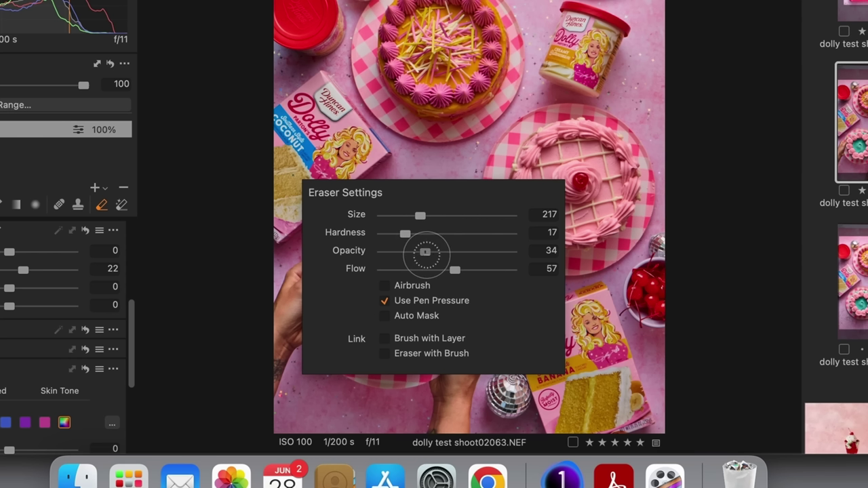
mouse_move(426, 251)
left_mouse_down()
mouse_move(452, 251)
mouse_move(416, 252)
left_mouse_up()
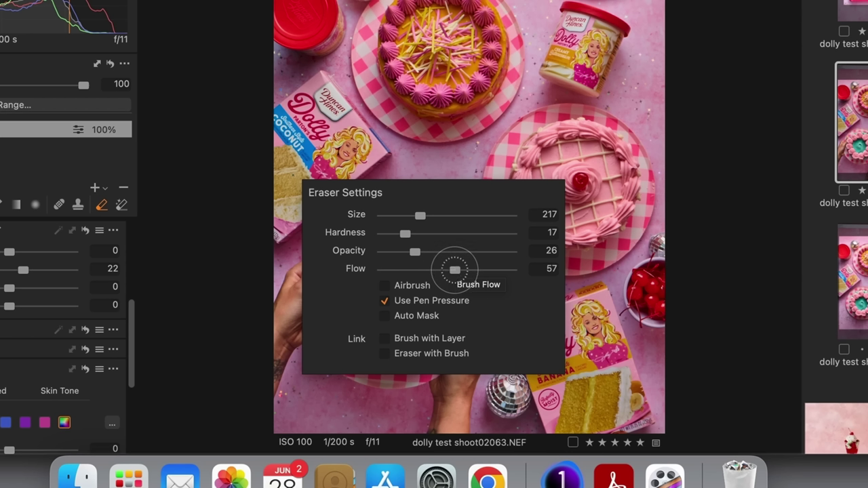
left_click_drag(453, 270, 421, 270)
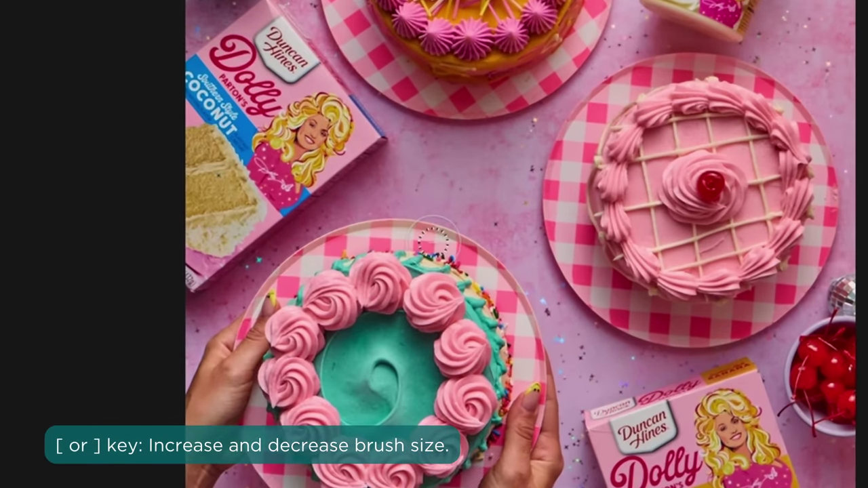
Shrink the mask eraser brush with the [ key.
key("bracketleft")
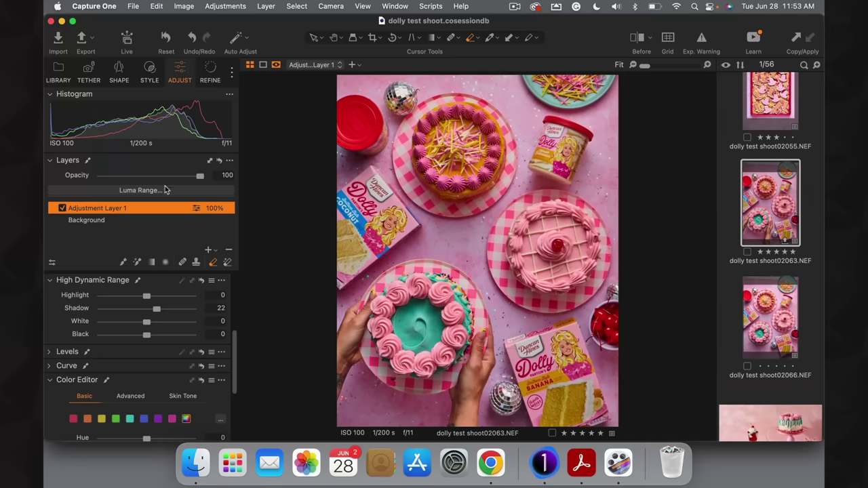
left_click(61, 208)
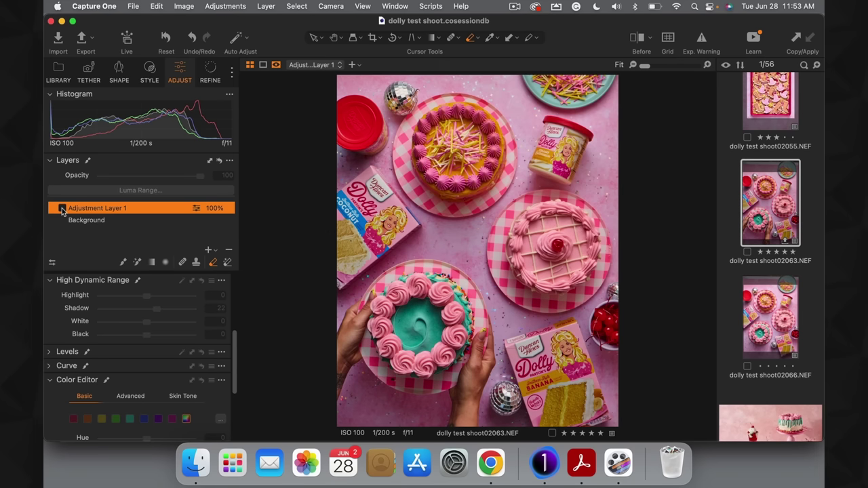
left_click(62, 208)
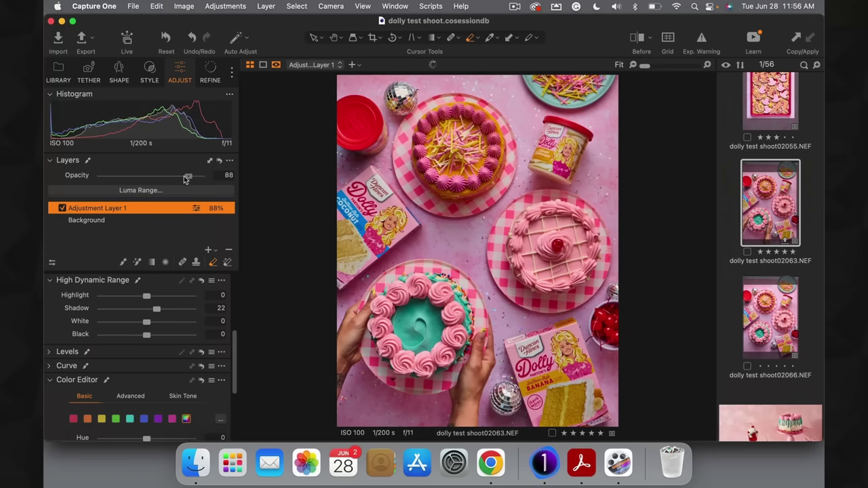
Drop Adjustment Layer 1's opacity to 49% and select the Background layer.
left_click_drag(187, 178, 152, 179)
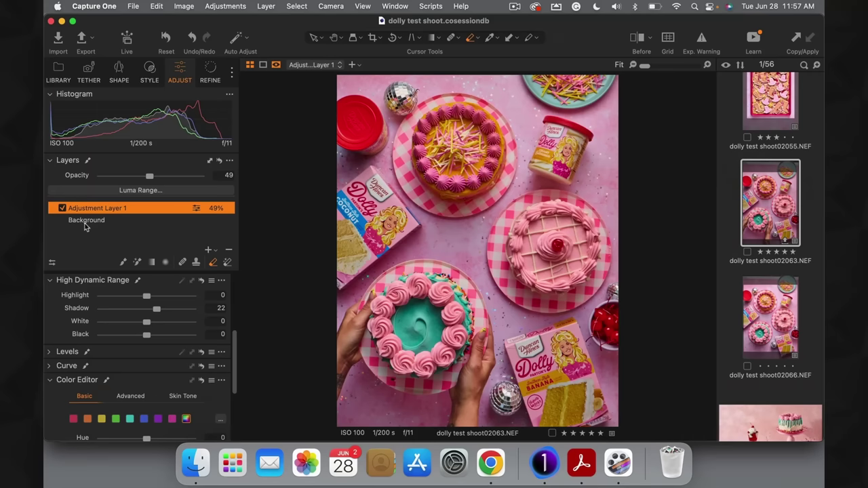
left_click(85, 223)
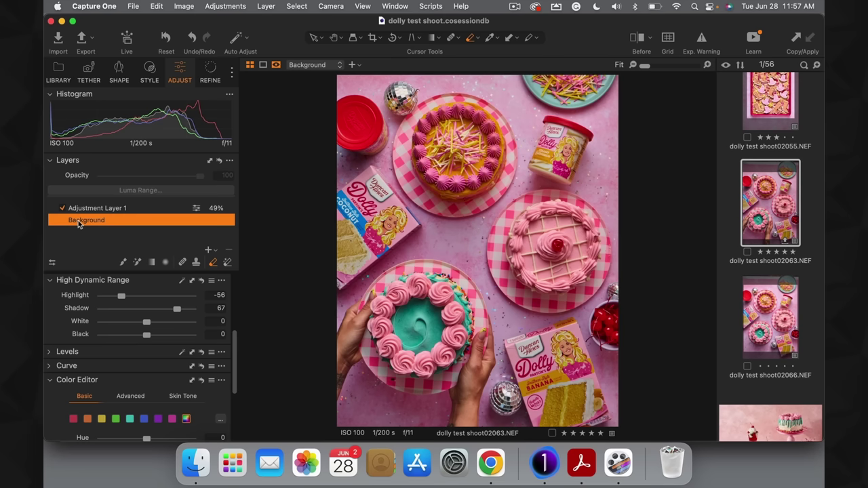
scroll(133, 314, "up", 1)
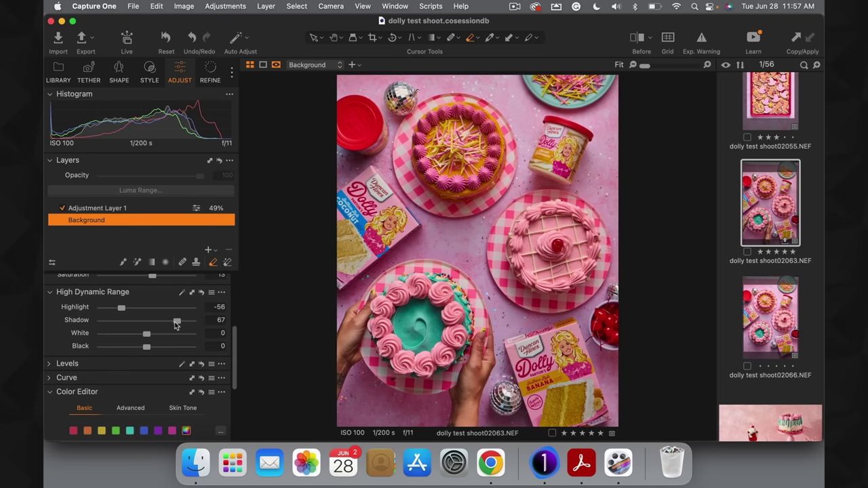
scroll(159, 299, "up", 5)
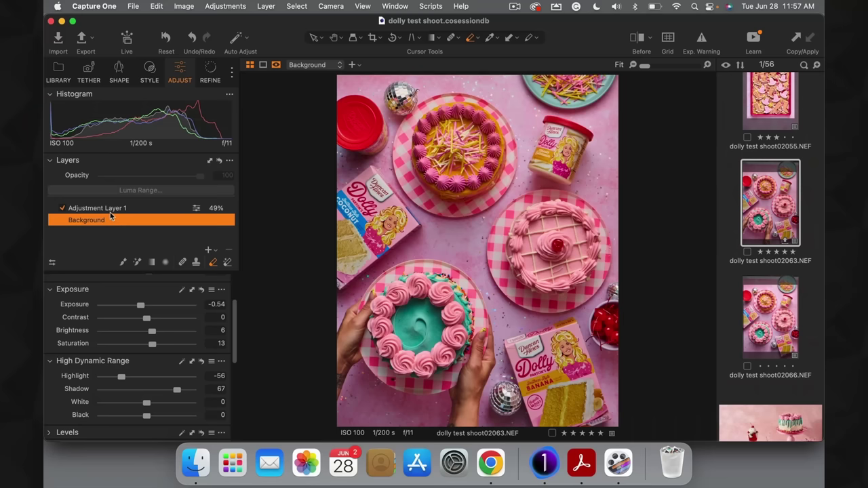
Select Adjustment Layer 1 and add a new empty Adjustment Layer 2 above it.
left_click(111, 212)
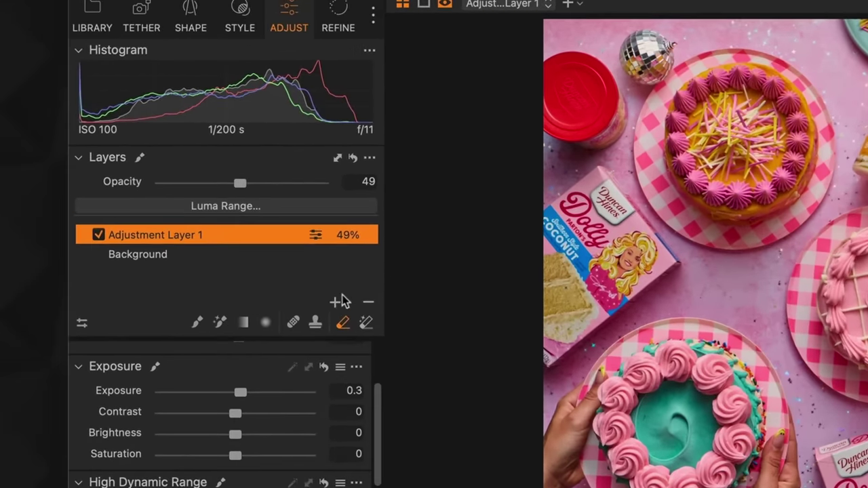
left_click(208, 250)
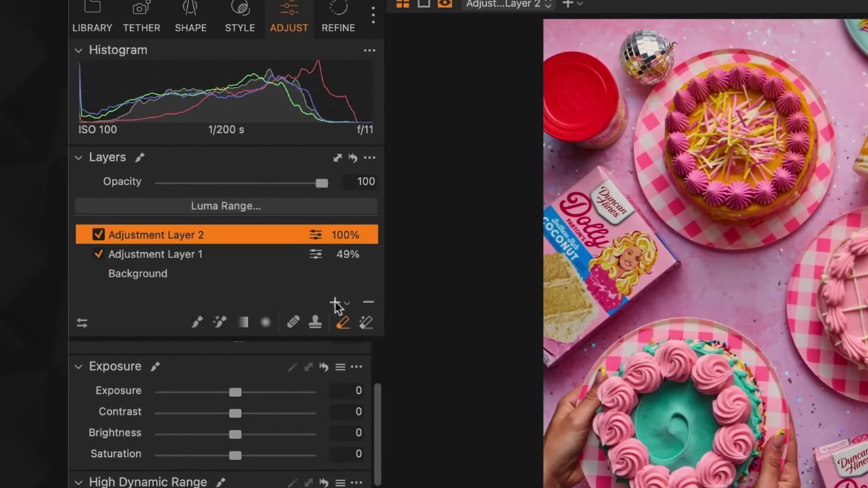